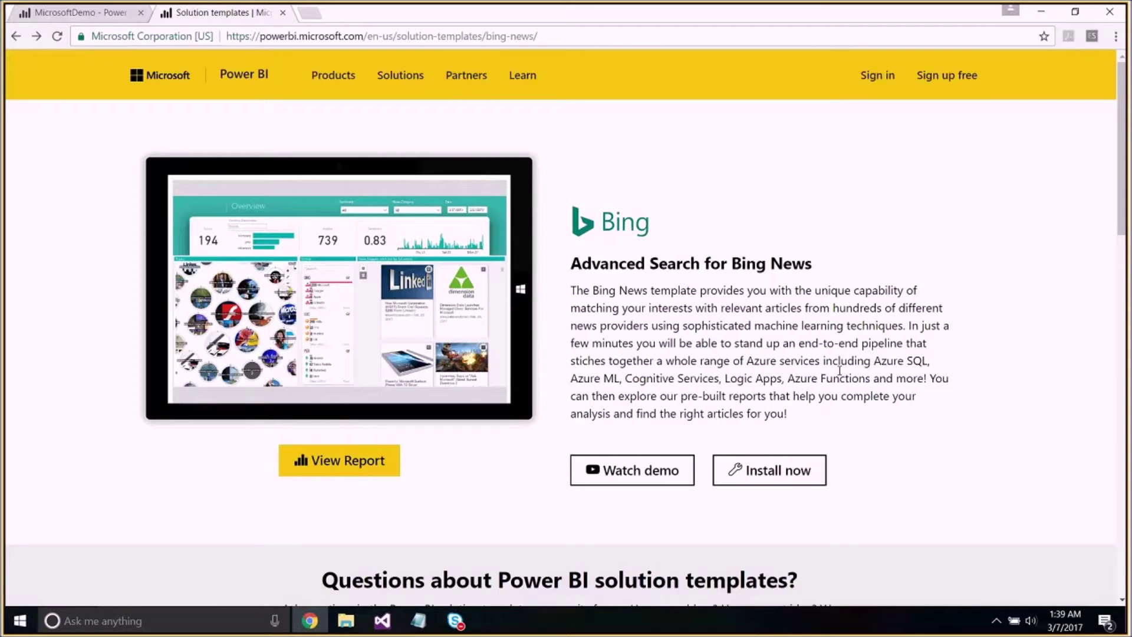
Install the Bing News solution template and filter the Overview report to India.
{"action": "left_click", "coordinate": [774, 473]}
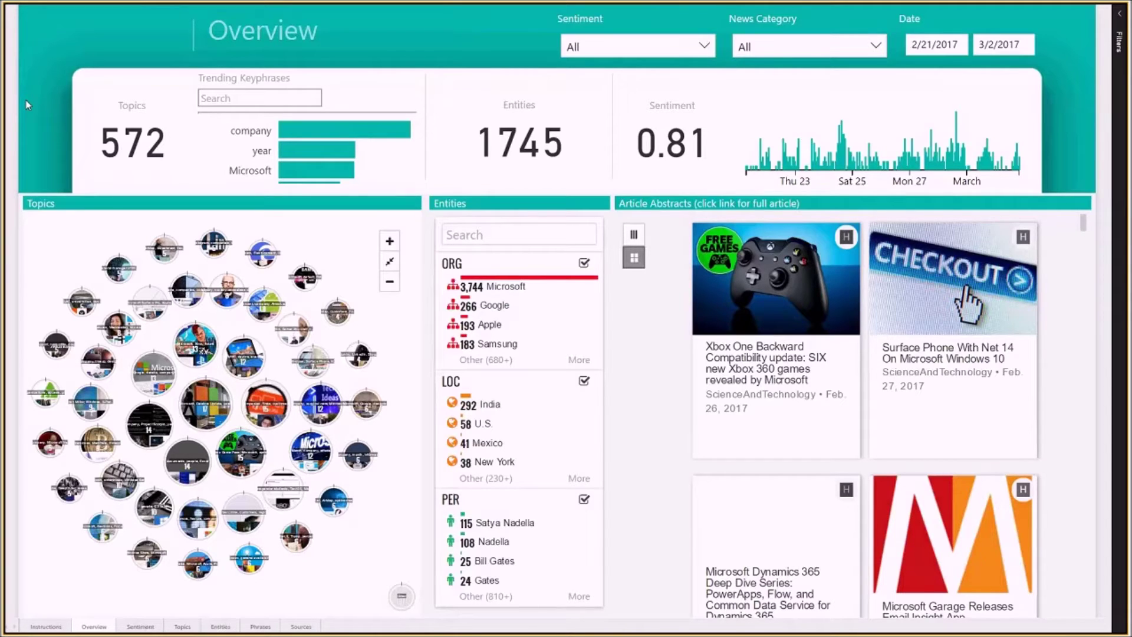
{"action": "mouse_move", "coordinate": [259, 97]}
{"action": "left_click", "coordinate": [496, 413]}
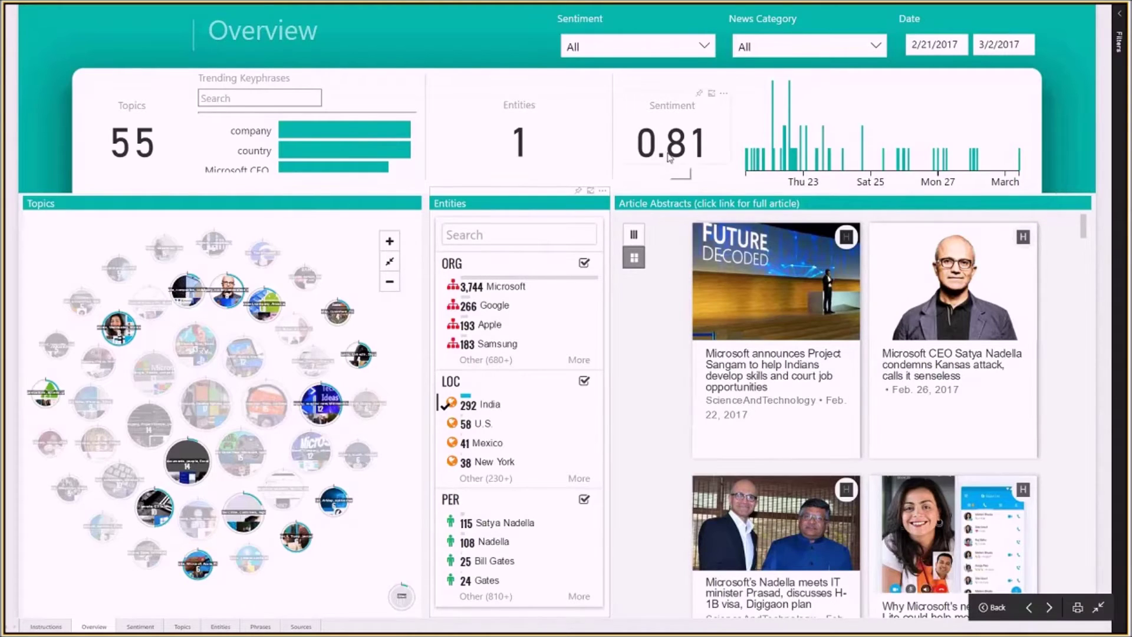
{"action": "mouse_move", "coordinate": [671, 142]}
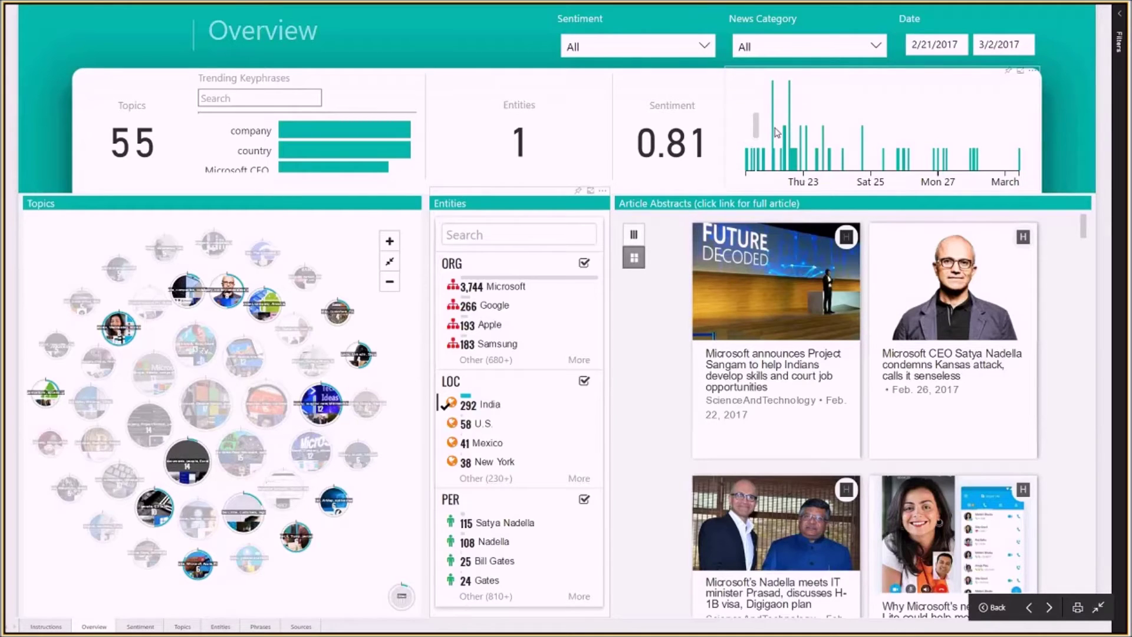
Limit the timeline to a short date range and re-filter to India, leaving 29 topics.
{"action": "left_click_drag", "start_coordinate": [775, 131], "coordinate": [806, 133]}
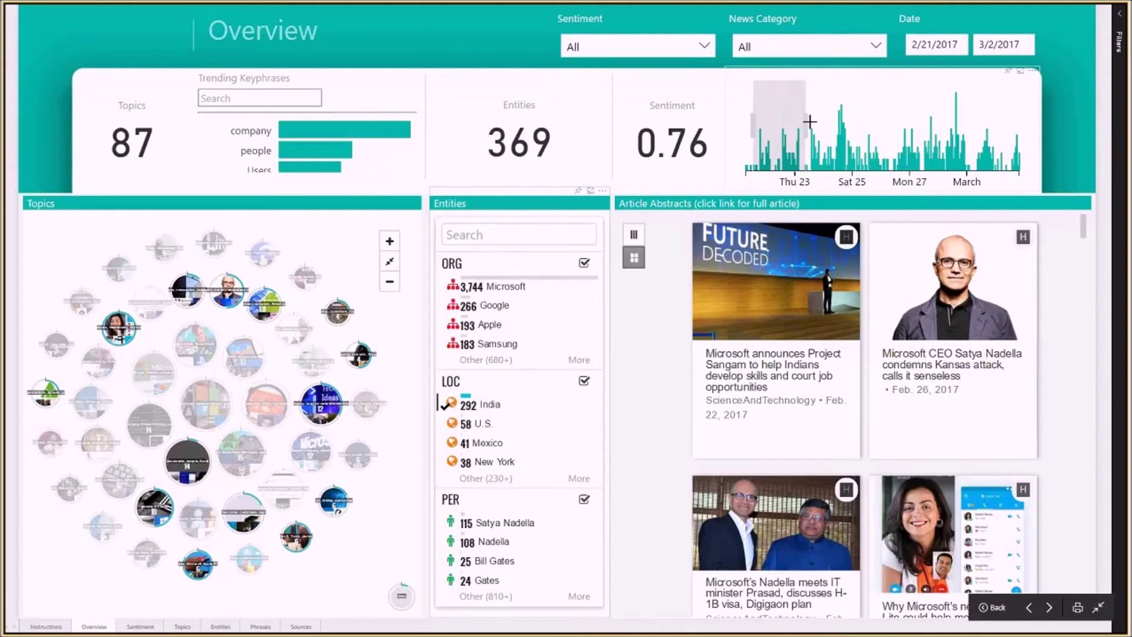
{"action": "left_click", "coordinate": [478, 405]}
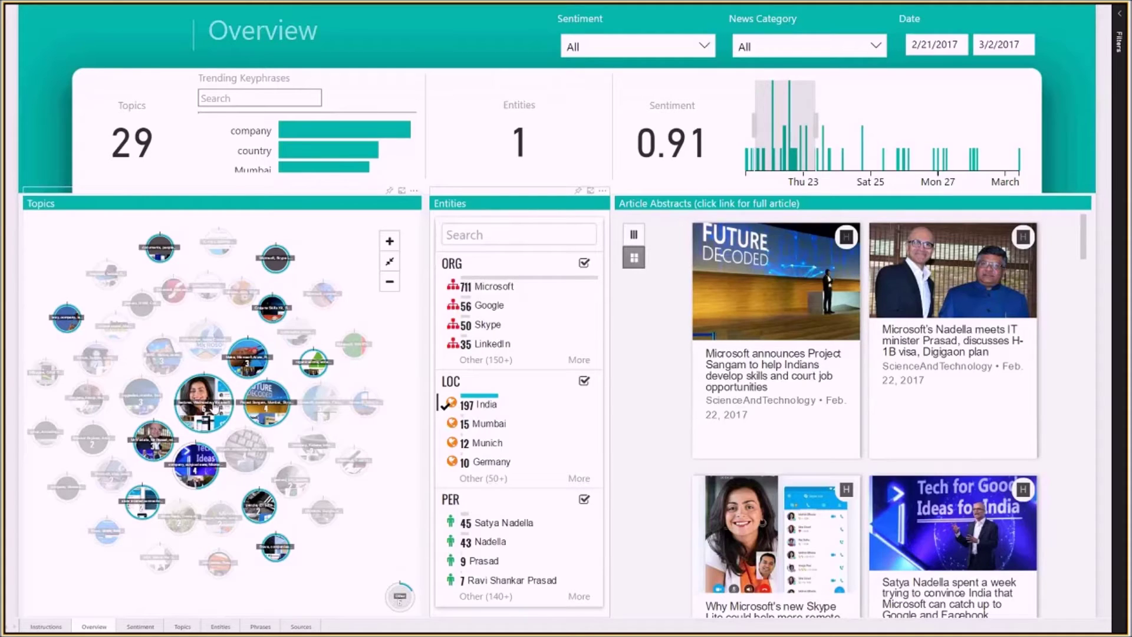
{"action": "scroll", "coordinate": [197, 460], "scroll_direction": "up", "scroll_amount": 2}
{"action": "scroll", "coordinate": [321, 437], "scroll_direction": "up", "scroll_amount": 2}
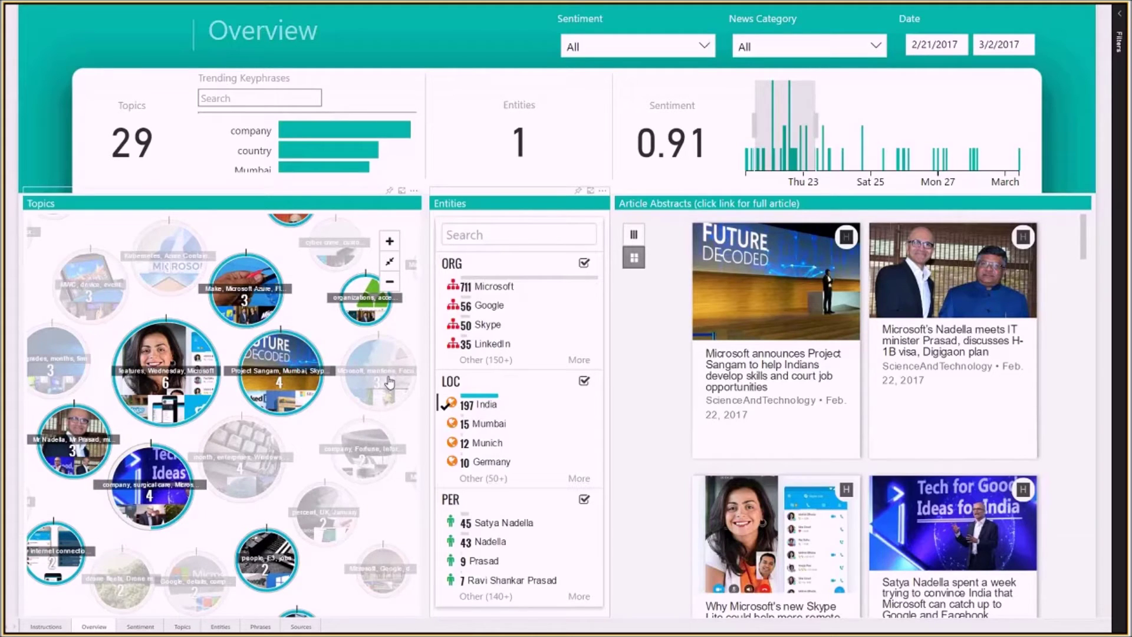
{"action": "scroll", "coordinate": [308, 387], "scroll_direction": "up", "scroll_amount": 1}
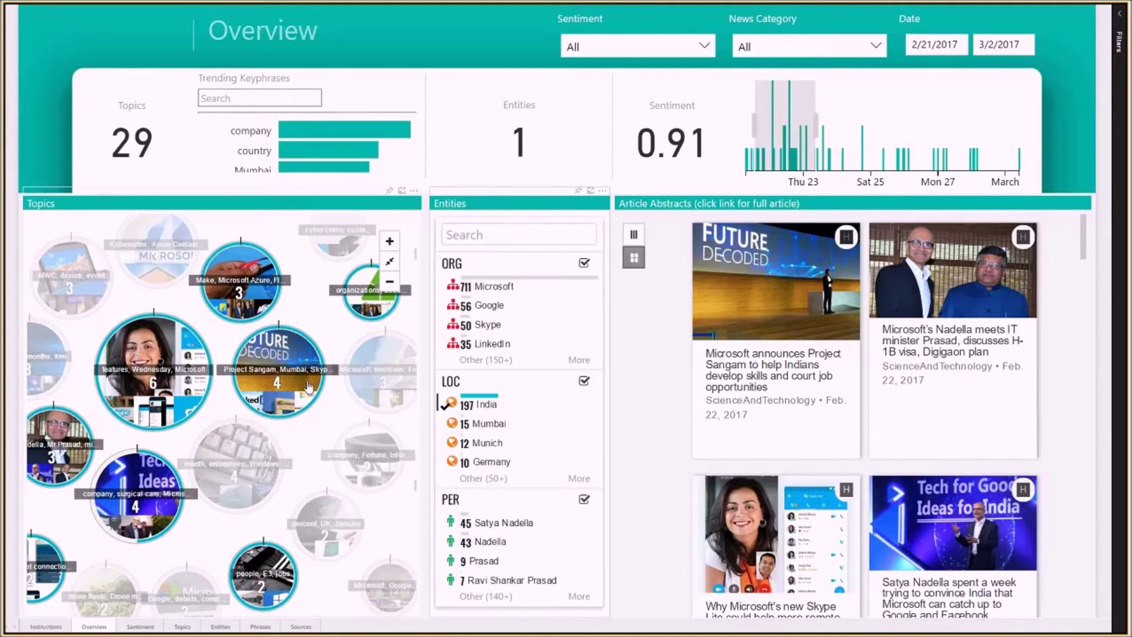
{"action": "scroll", "coordinate": [308, 388], "scroll_direction": "up", "scroll_amount": 1}
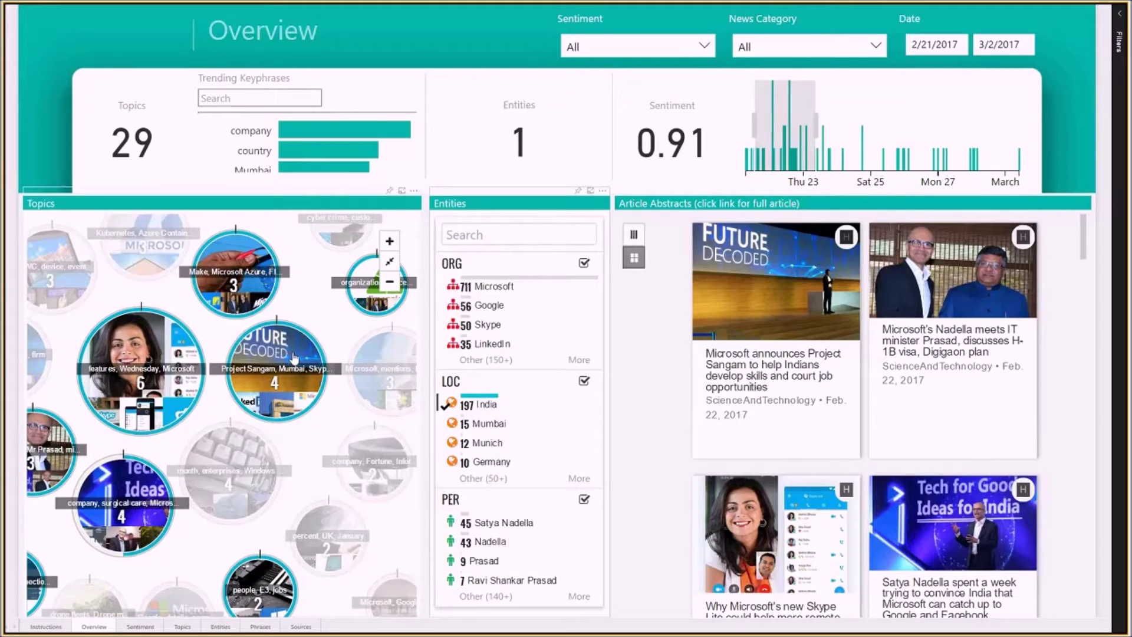
Filter to the Project Sangam topic bubble and open its Microsoft announcement article.
{"action": "left_click", "coordinate": [263, 358]}
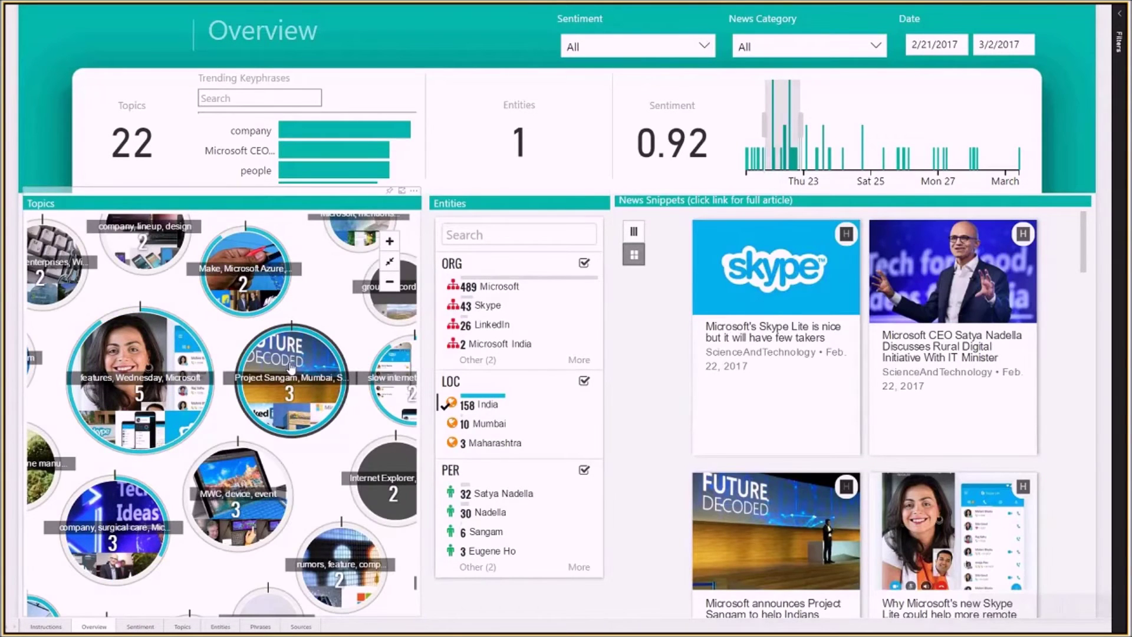
{"action": "left_click", "coordinate": [292, 365]}
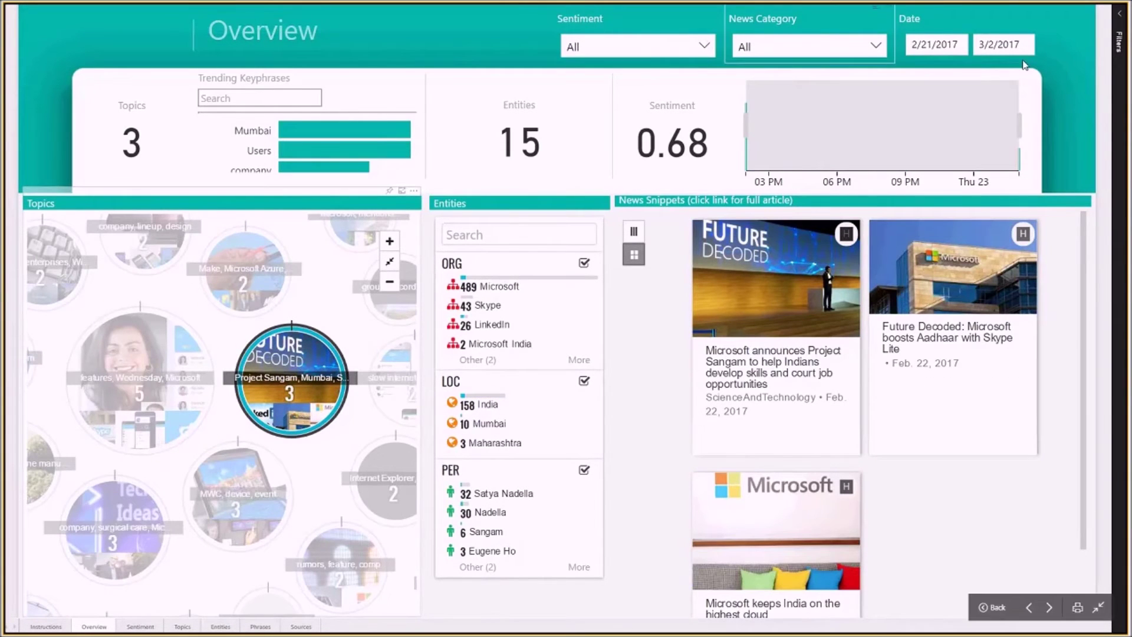
{"action": "mouse_move", "coordinate": [917, 618]}
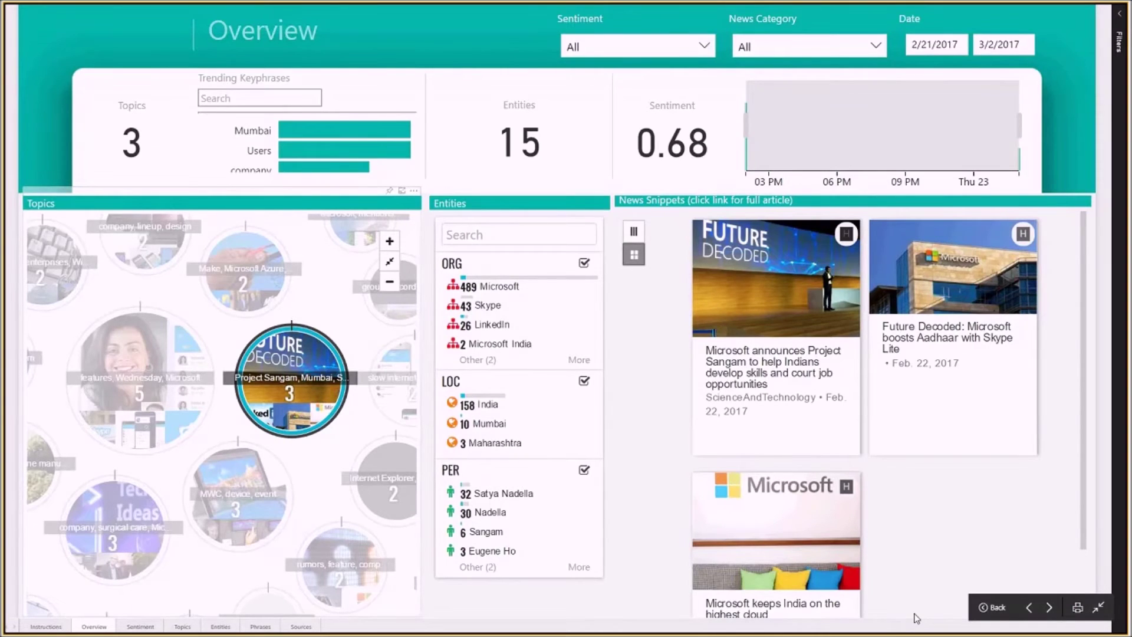
{"action": "left_click", "coordinate": [702, 298]}
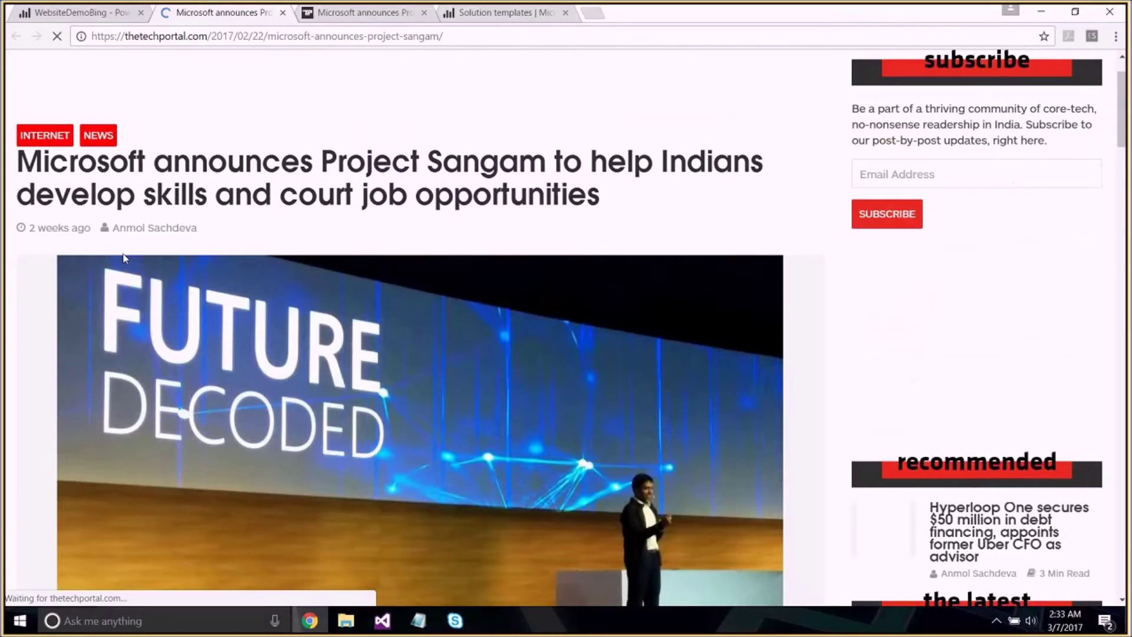
{"action": "scroll", "coordinate": [172, 256], "scroll_direction": "down", "scroll_amount": 3}
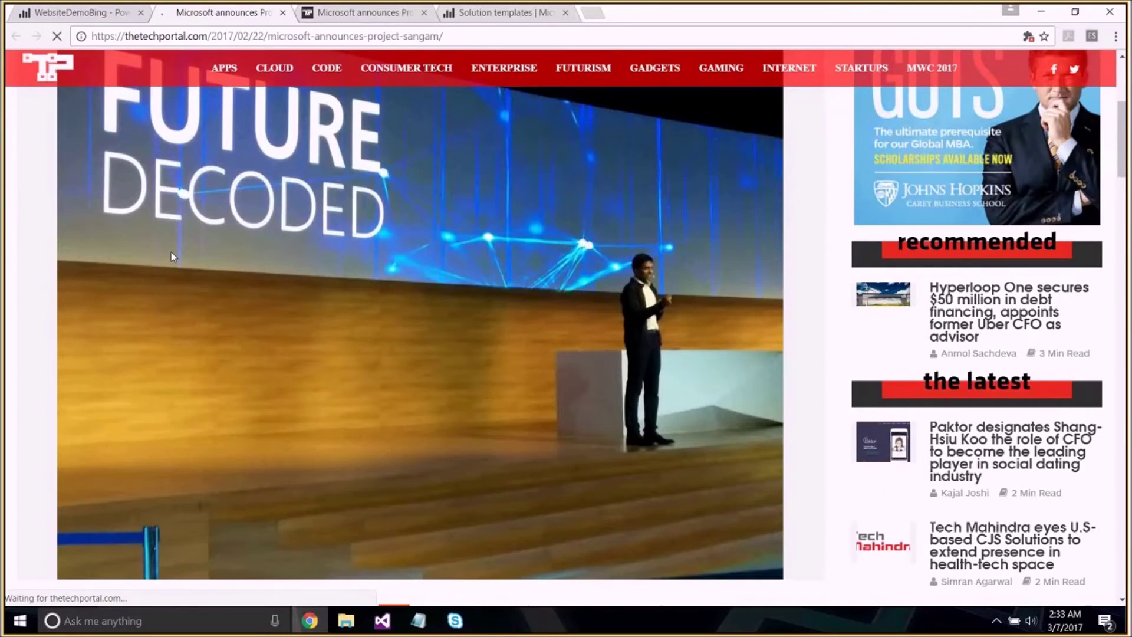
{"action": "scroll", "coordinate": [171, 253], "scroll_direction": "down", "scroll_amount": 4}
{"action": "scroll", "coordinate": [270, 239], "scroll_direction": "down", "scroll_amount": 2}
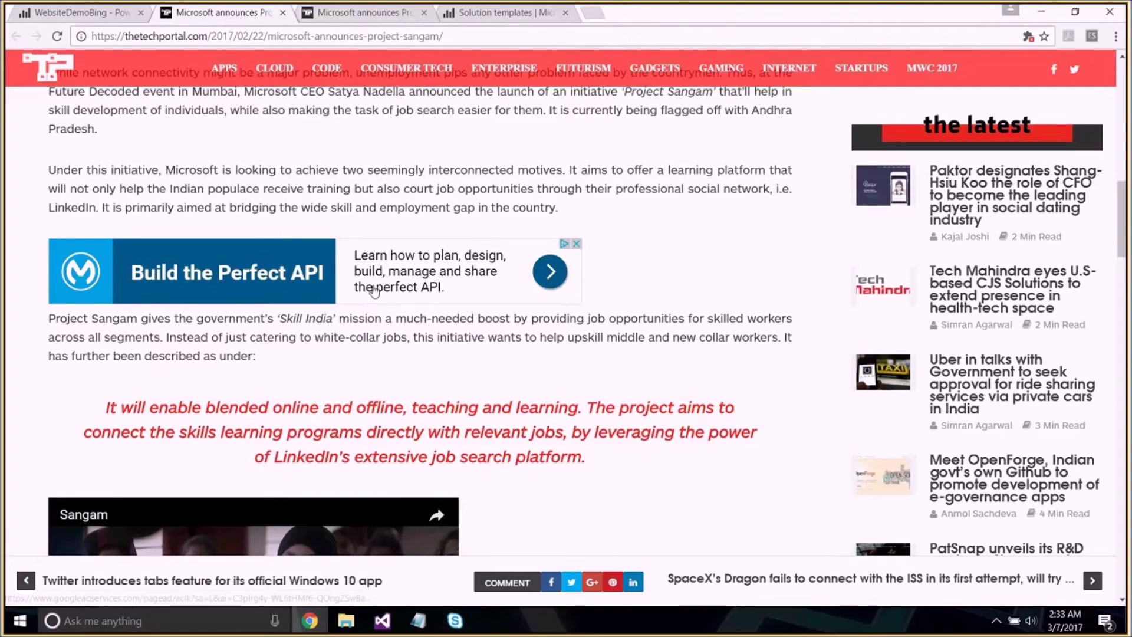
Return from the Project Sangam article to the Power BI report tab.
{"action": "left_click", "coordinate": [72, 14]}
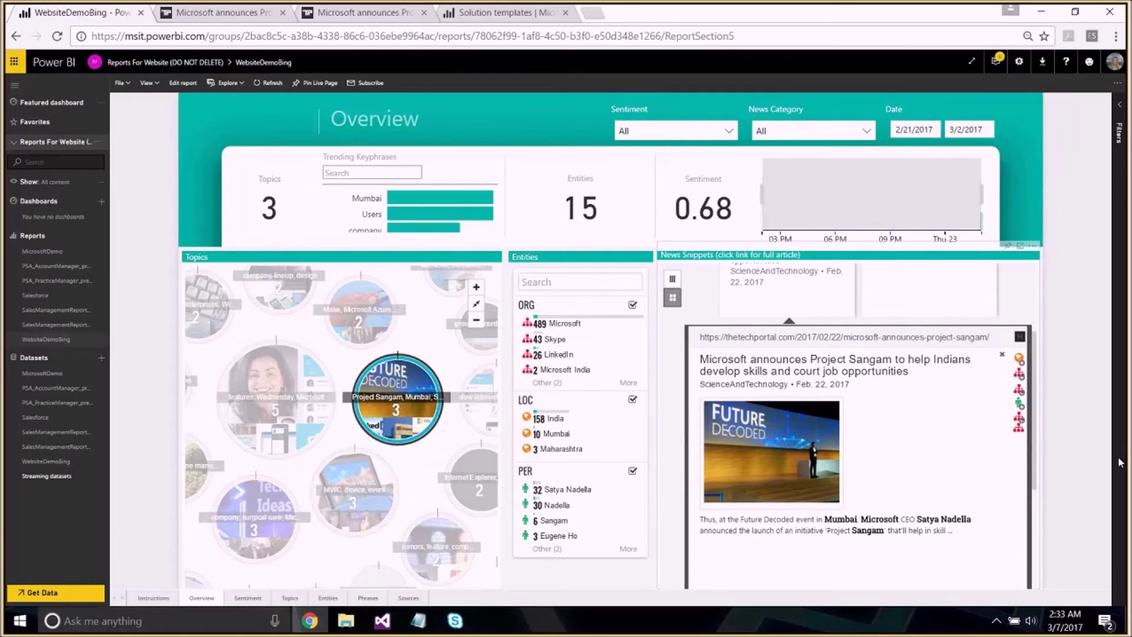
{"action": "scroll", "coordinate": [926, 330], "scroll_direction": "down", "scroll_amount": 3}
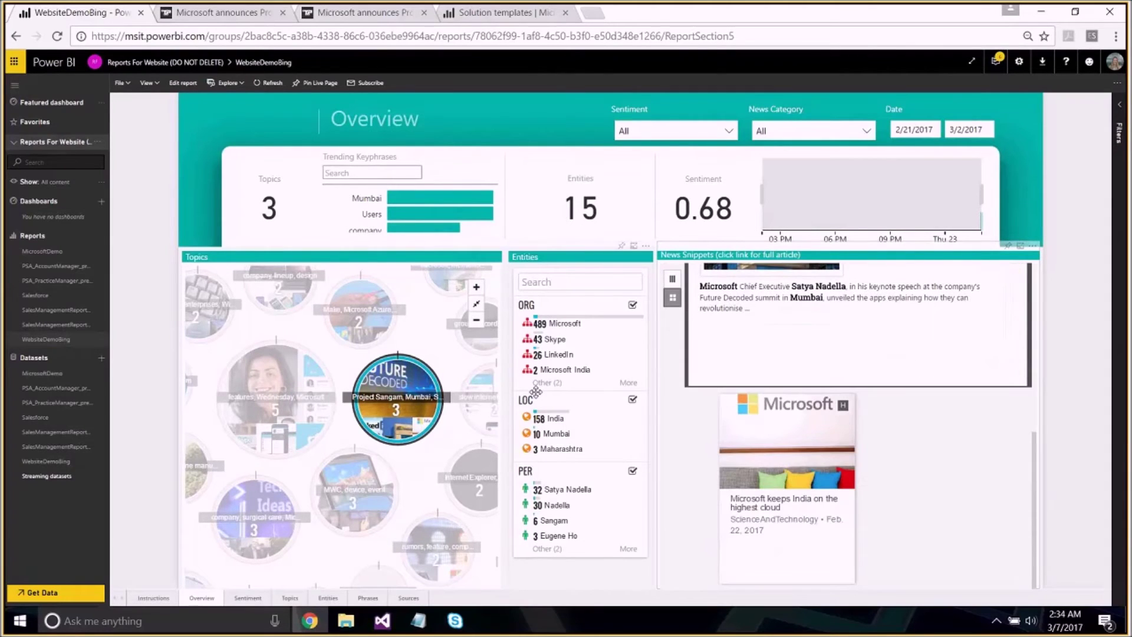
Filter the Overview to the India location entity instead of Project Sangam.
{"action": "left_click", "coordinate": [553, 419]}
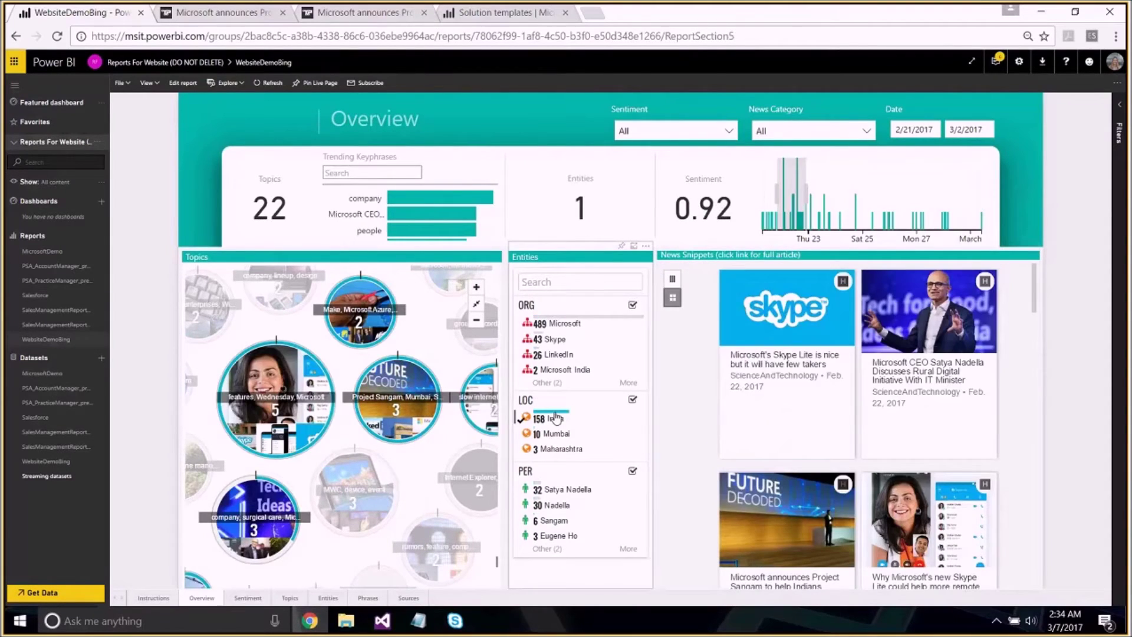
{"action": "mouse_move", "coordinate": [341, 415]}
{"action": "scroll", "coordinate": [360, 373], "scroll_direction": "down", "scroll_amount": 2}
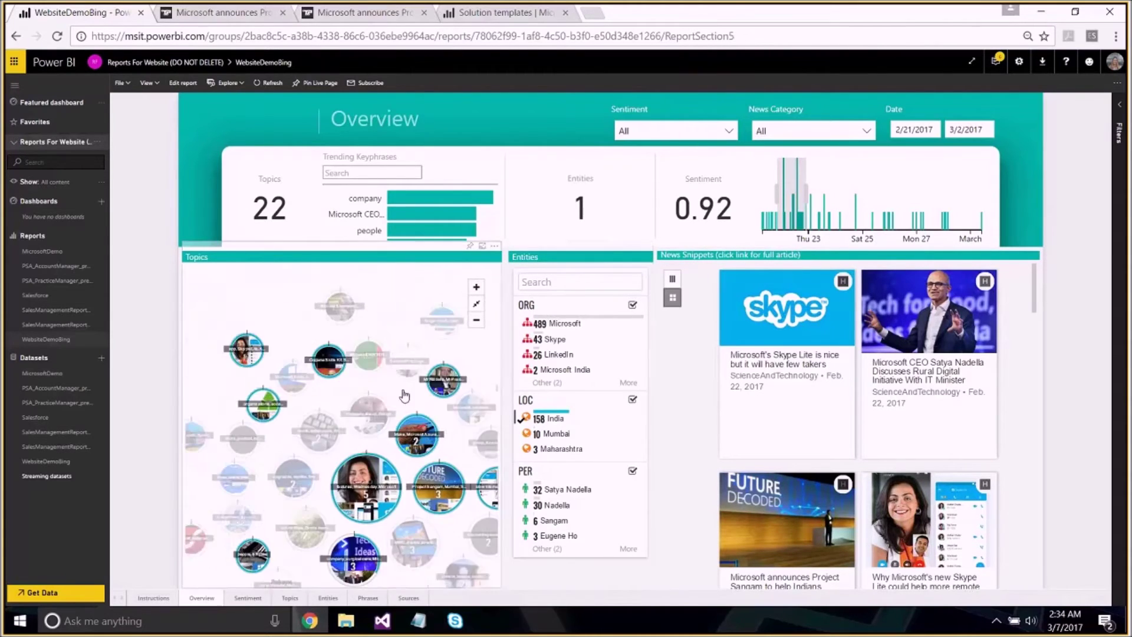
View the report's Sentiment, Topics and Entities pages in turn.
{"action": "left_click", "coordinate": [247, 599]}
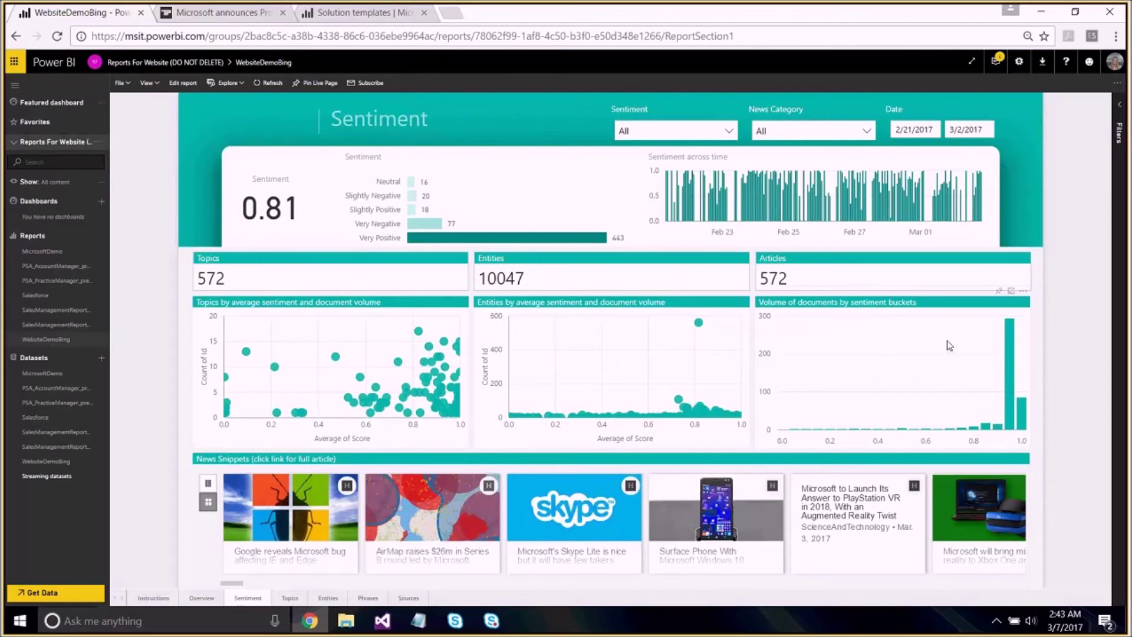
{"action": "left_click", "coordinate": [289, 598]}
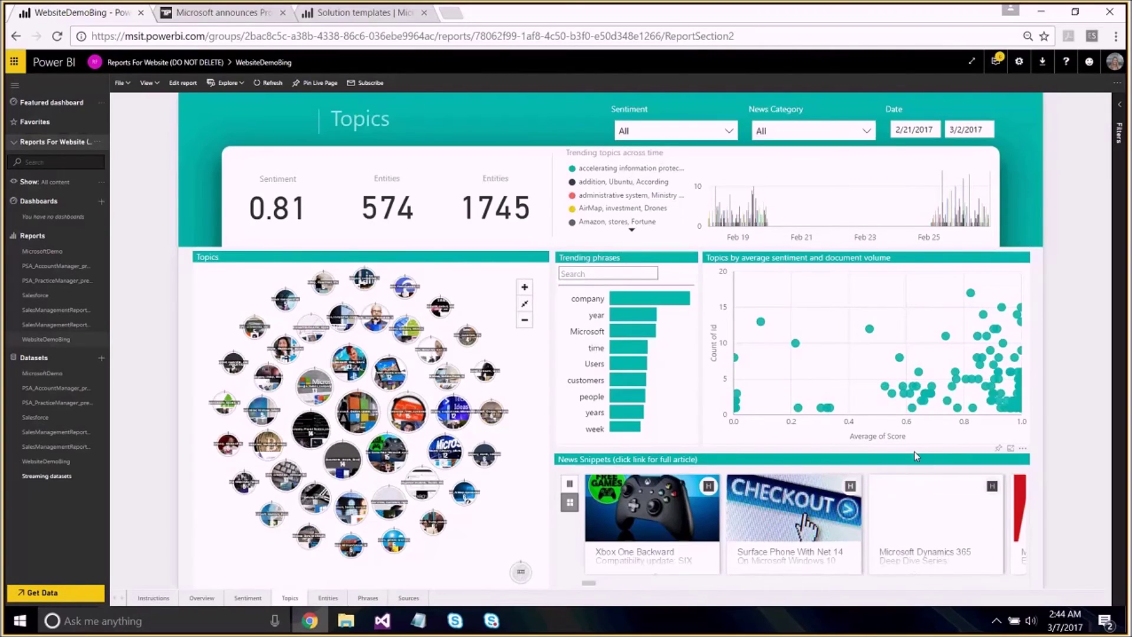
{"action": "left_click", "coordinate": [327, 600]}
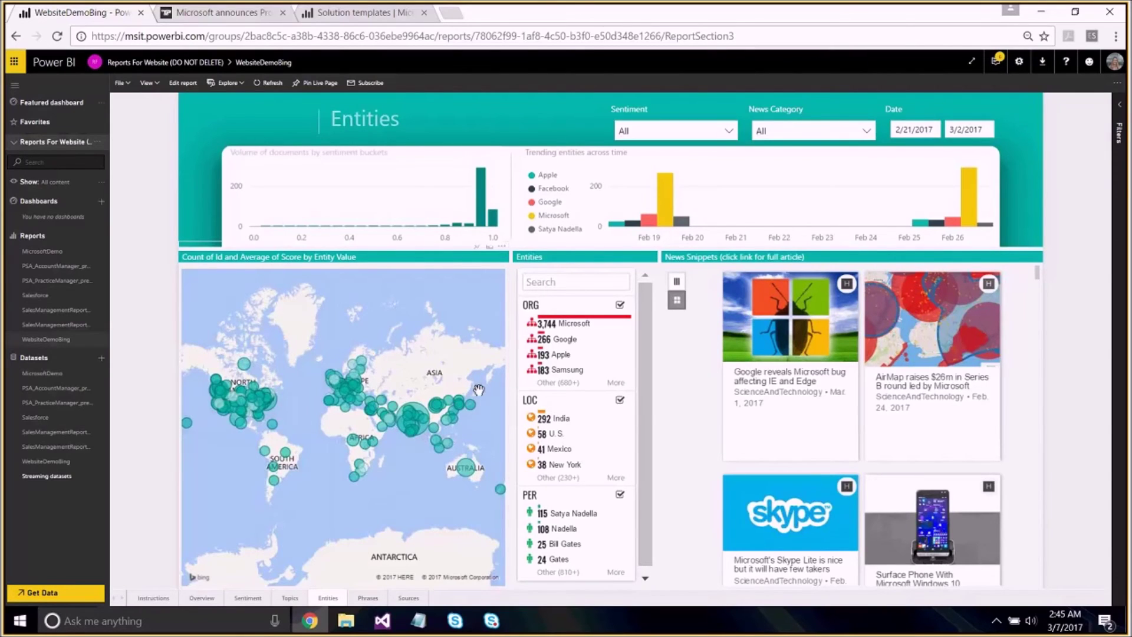
{"action": "scroll", "coordinate": [411, 457], "scroll_direction": "up", "scroll_amount": 1}
{"action": "scroll", "coordinate": [398, 456], "scroll_direction": "up", "scroll_amount": 1}
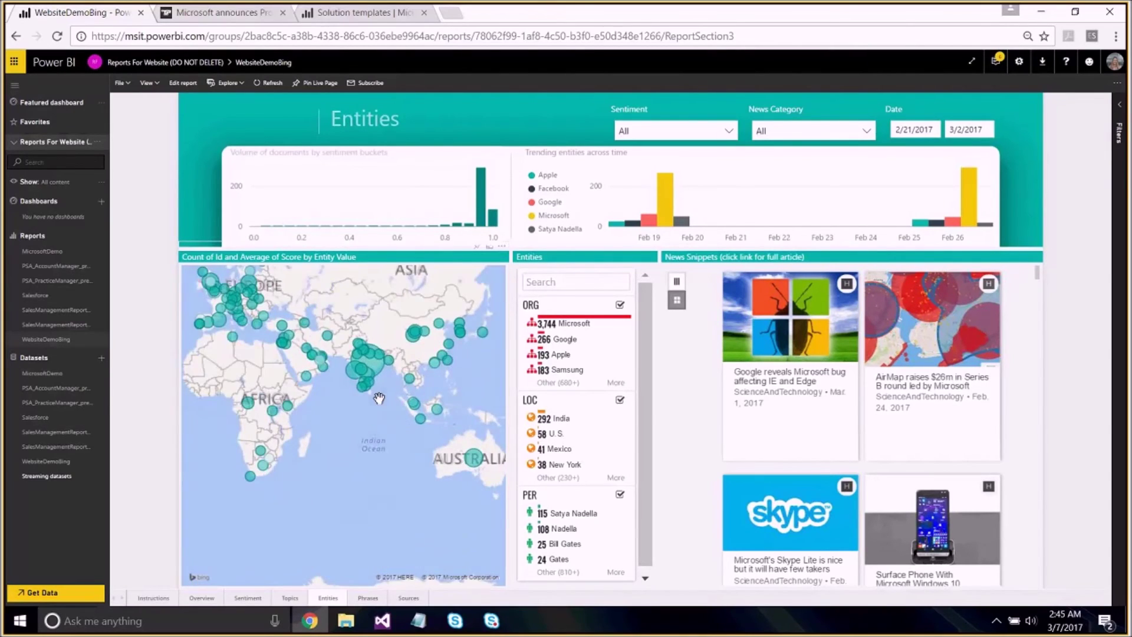
{"action": "scroll", "coordinate": [382, 455], "scroll_direction": "up", "scroll_amount": 1}
{"action": "scroll", "coordinate": [381, 461], "scroll_direction": "up", "scroll_amount": 1}
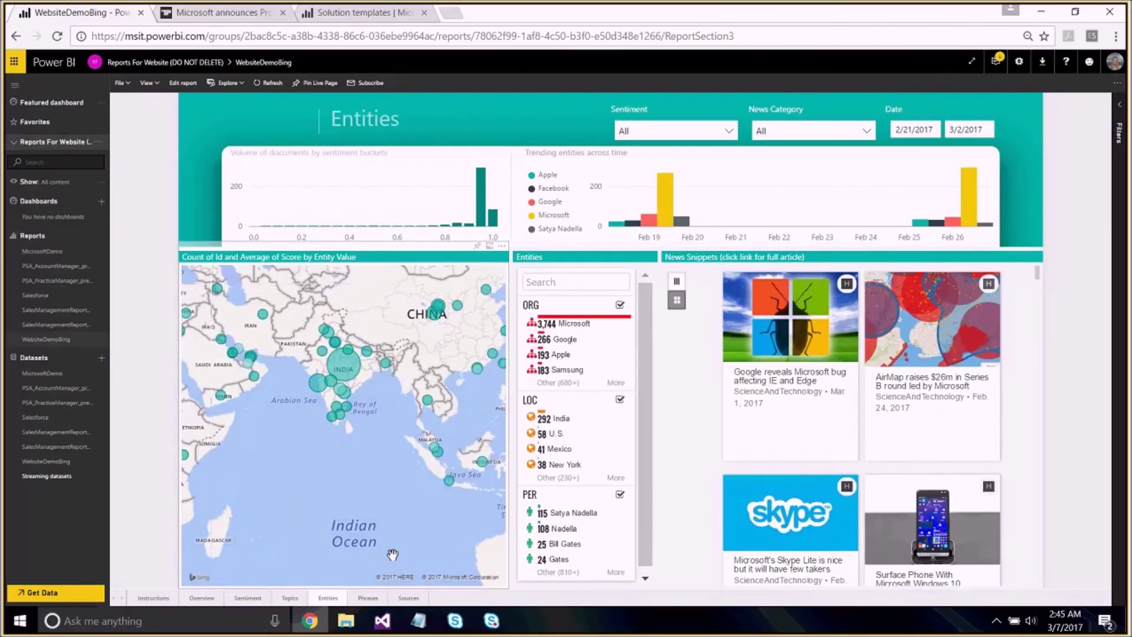
Move on from the Entities map to the Phrases page.
{"action": "left_click", "coordinate": [377, 599]}
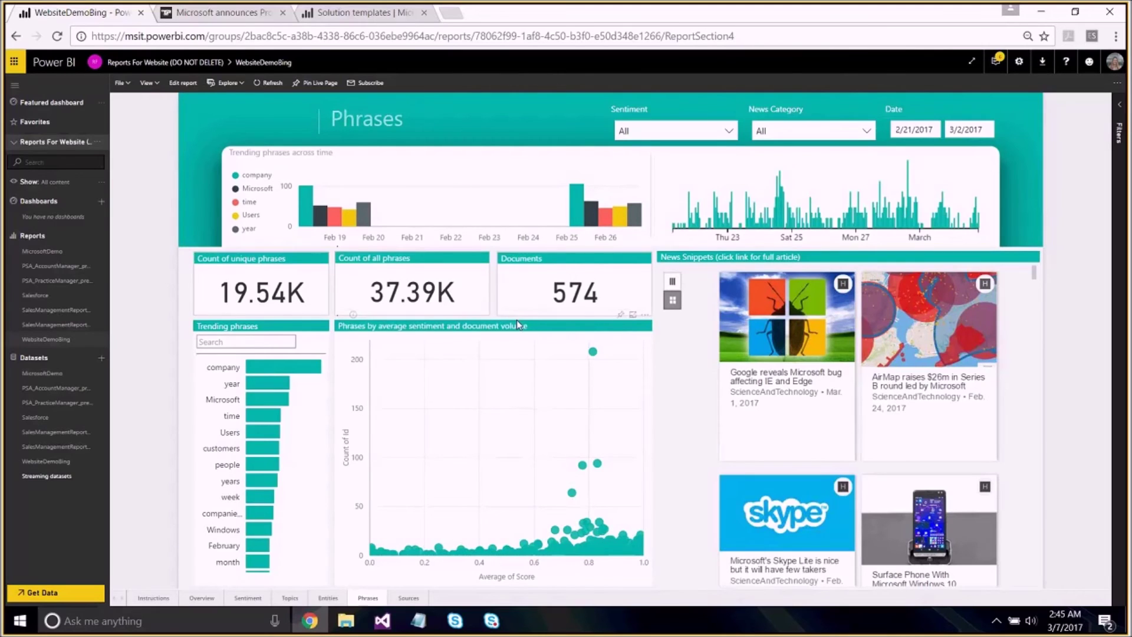
{"action": "mouse_move", "coordinate": [618, 213]}
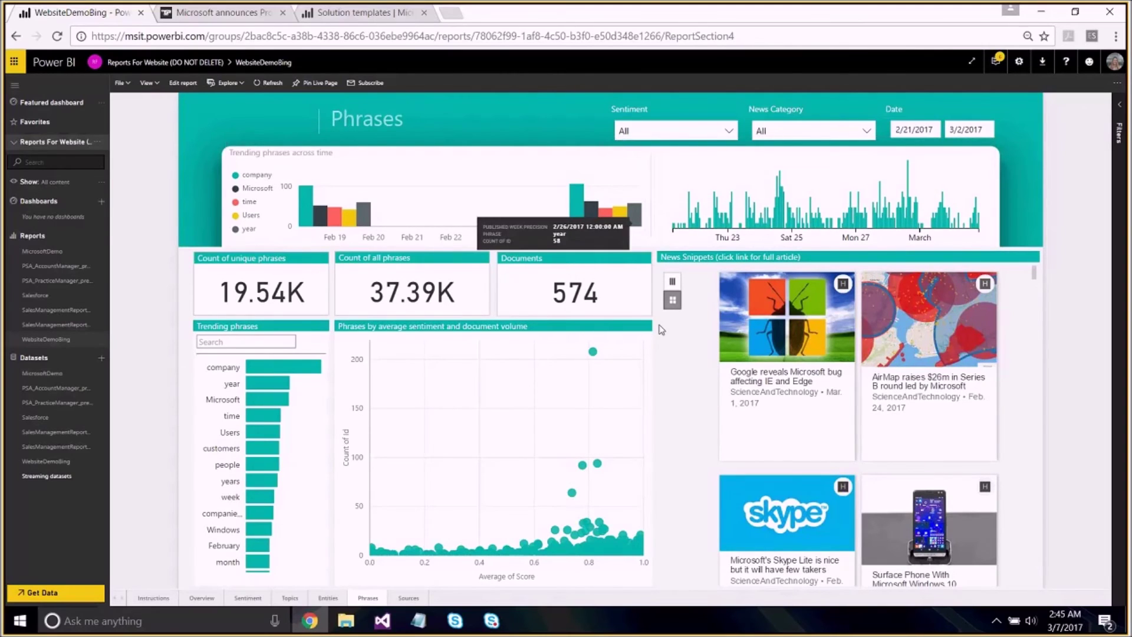
Filter the Sources page to one news publisher, then switch to the Bing News template tab.
{"action": "left_click", "coordinate": [409, 598]}
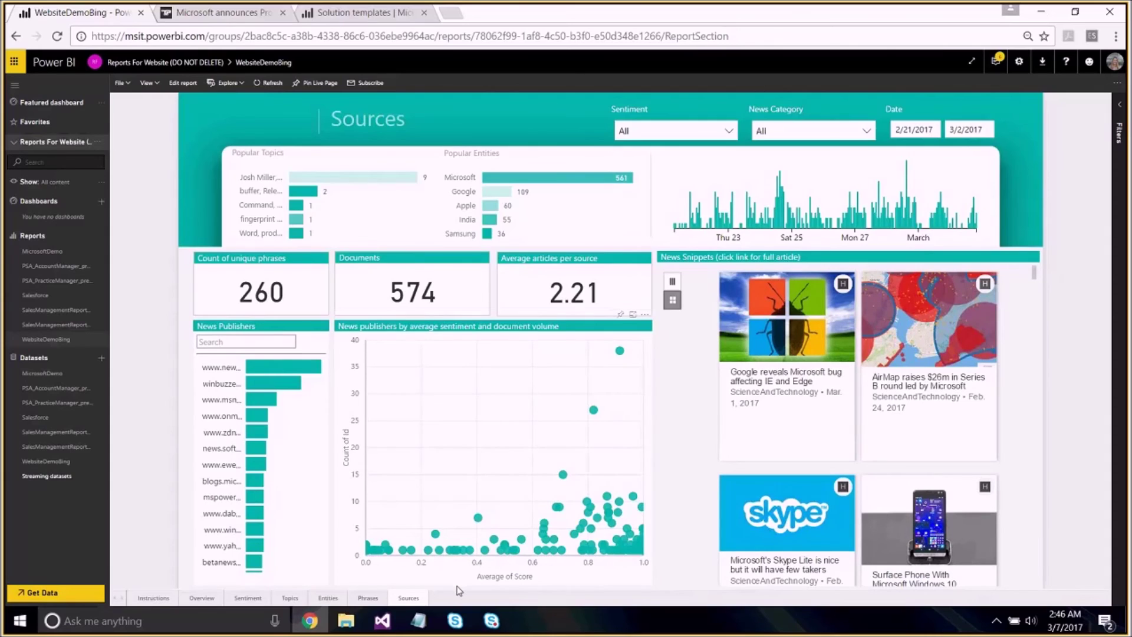
{"action": "mouse_move", "coordinate": [260, 285]}
{"action": "mouse_move", "coordinate": [261, 442]}
{"action": "mouse_move", "coordinate": [274, 383]}
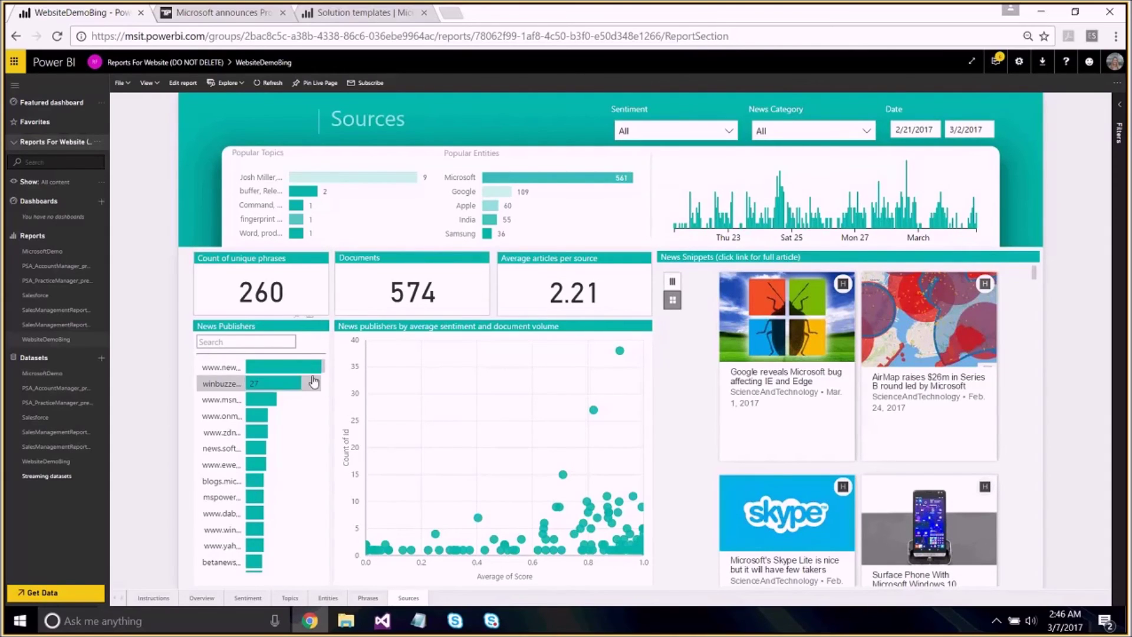
{"action": "left_click", "coordinate": [288, 367]}
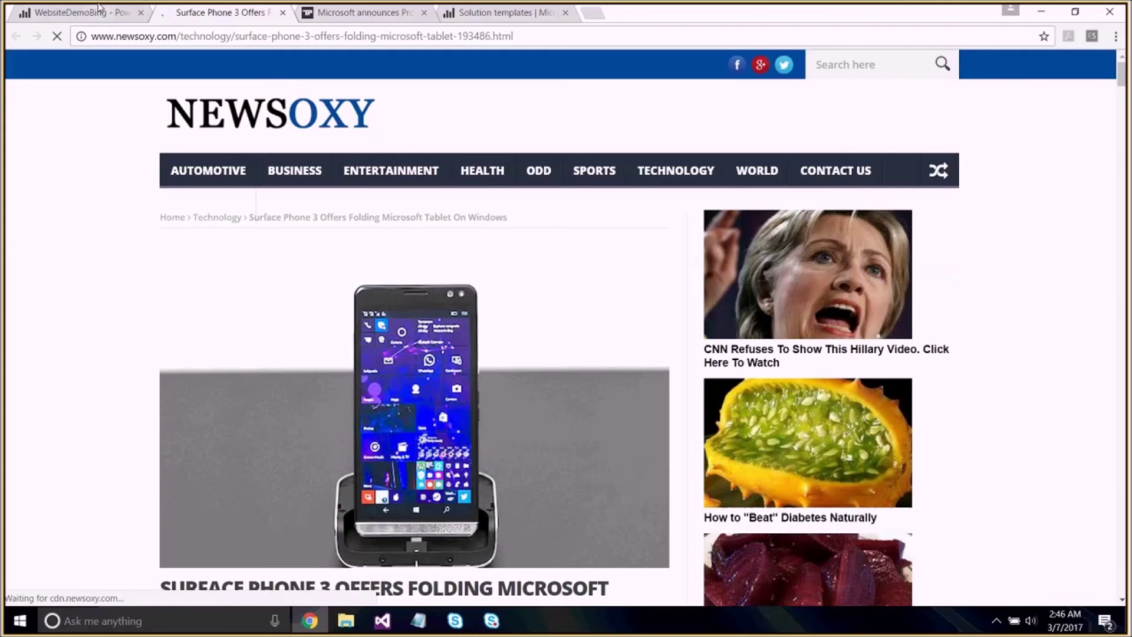
{"action": "left_click", "coordinate": [501, 13]}
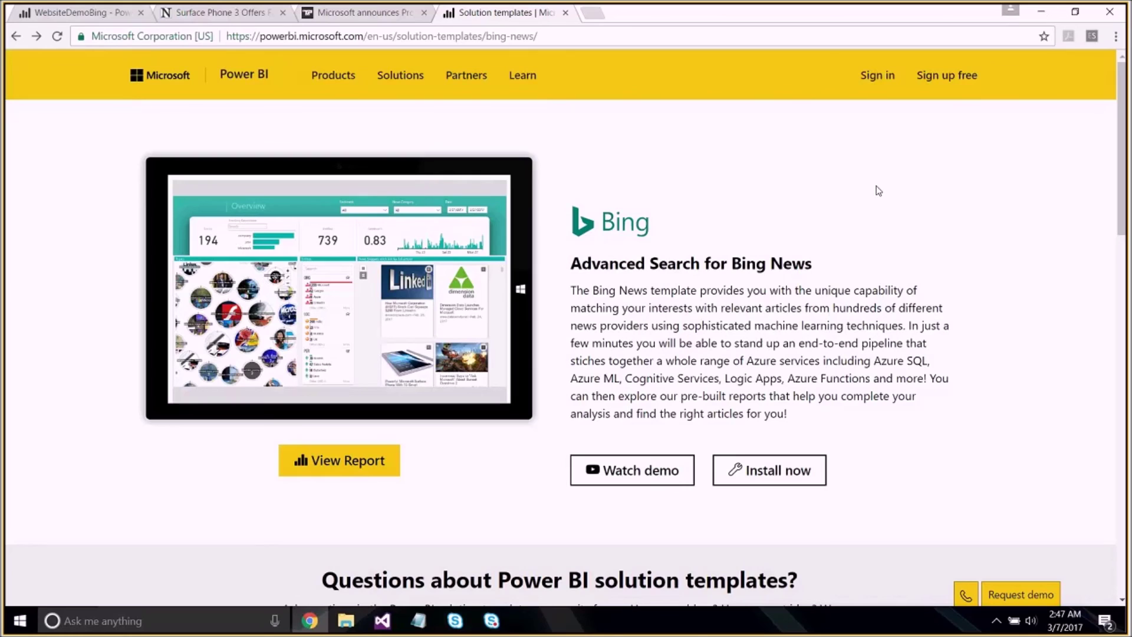
{"action": "scroll", "coordinate": [879, 191], "scroll_direction": "down", "scroll_amount": 1}
{"action": "scroll", "coordinate": [553, 317], "scroll_direction": "down", "scroll_amount": 2}
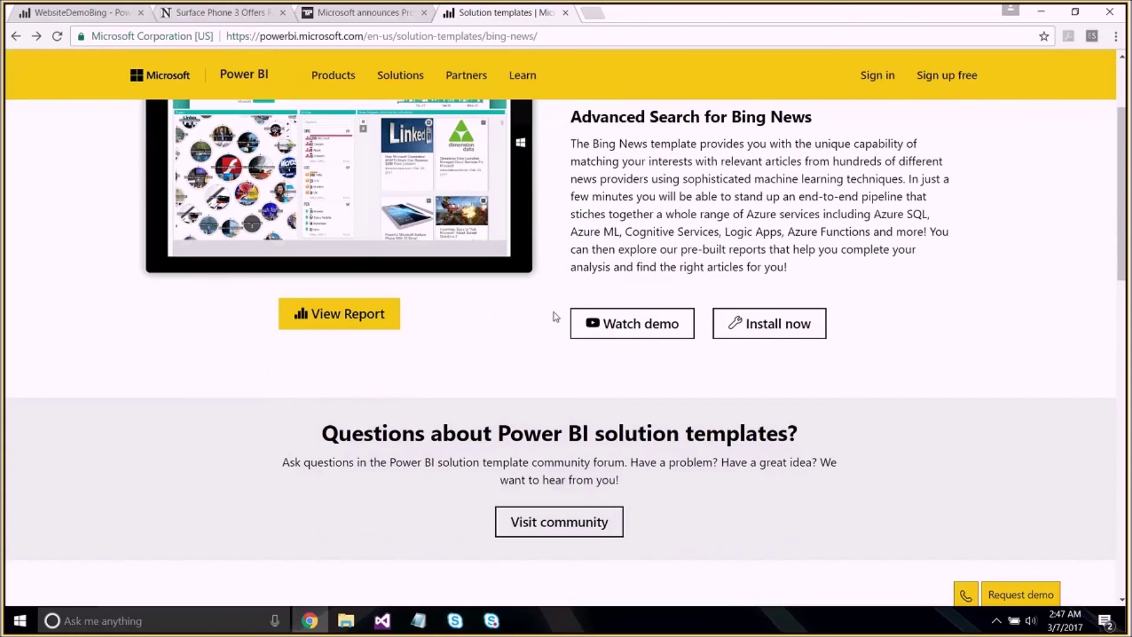